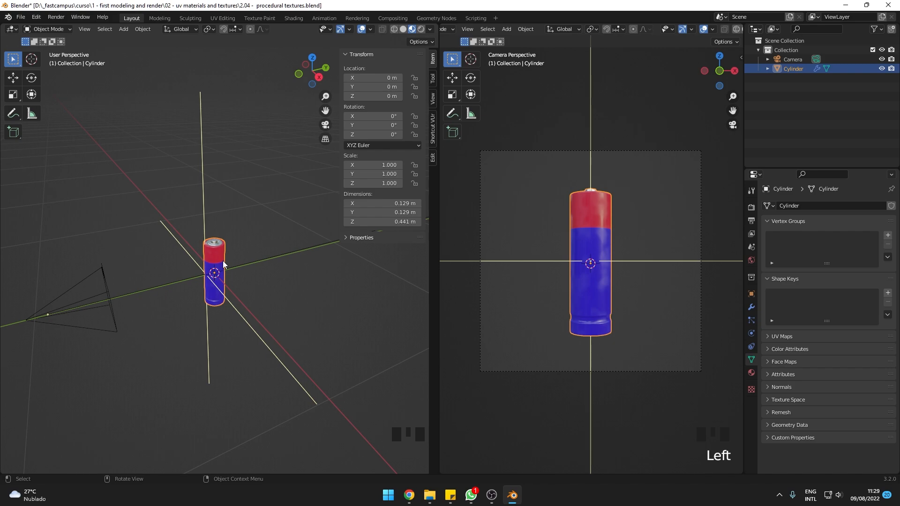
- Select the camera and the battery together and move both up along Z by about 0.207 m
scroll(224, 261, "up", 3)
middle_click_drag(222, 266, 256, 245, "shift")
scroll(255, 245, "down", 1)
scroll(256, 244, "down", 1)
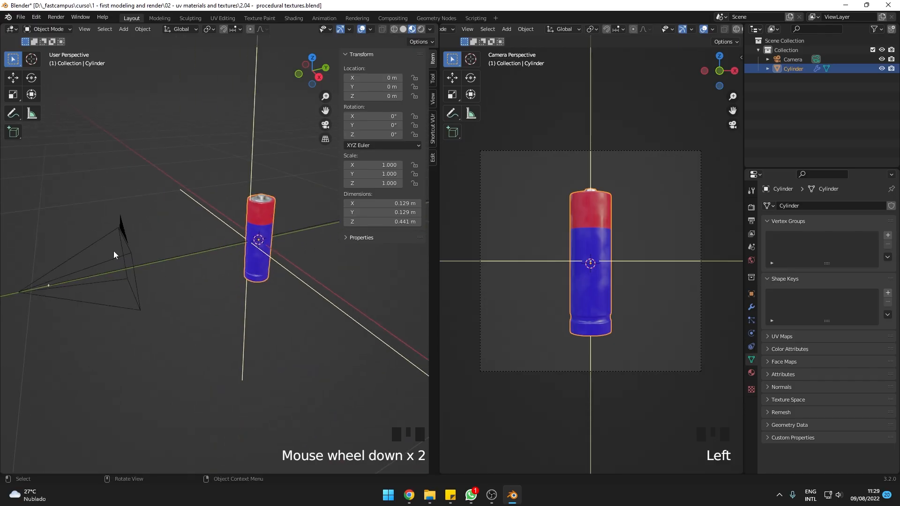
left_click(113, 251)
left_click(259, 226, "shift")
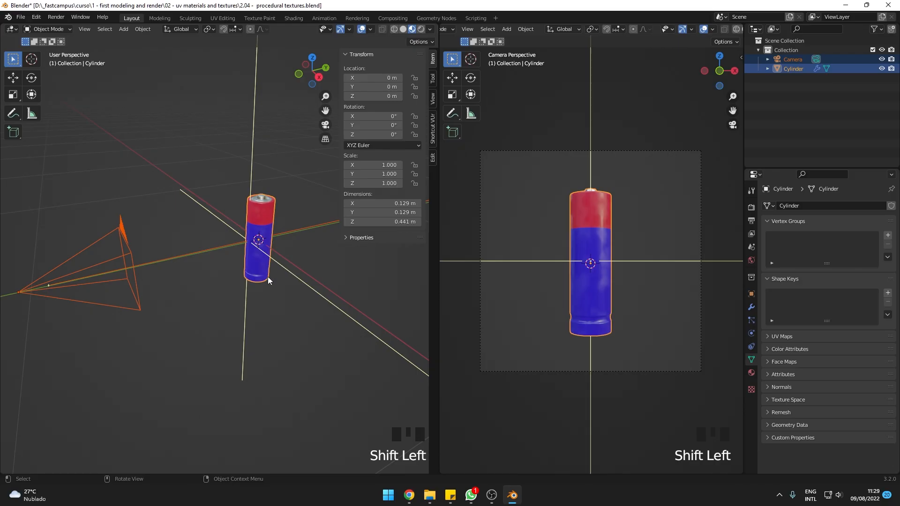
key("g")
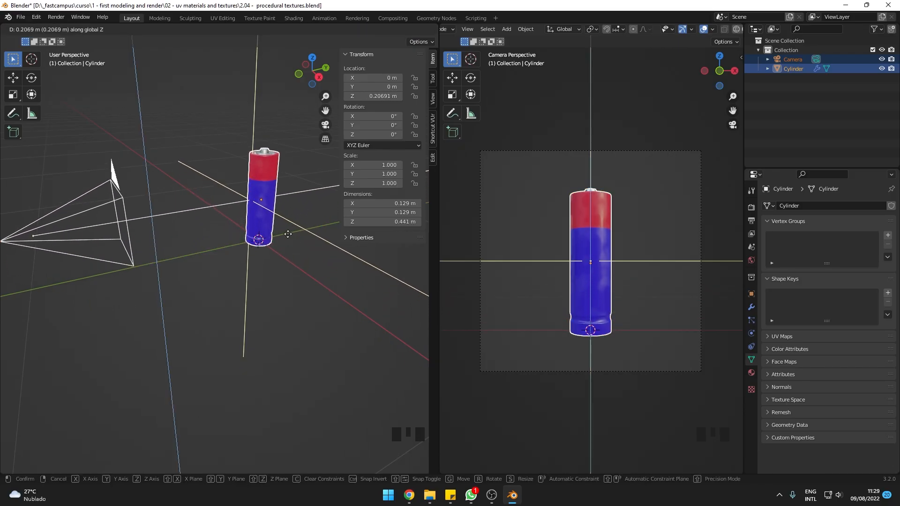
left_click(288, 235)
- In the front view, raise the camera and battery slightly until the battery's base rests on the ground line, with the battery at about Z 0.212 m
scroll(273, 276, "up", 3)
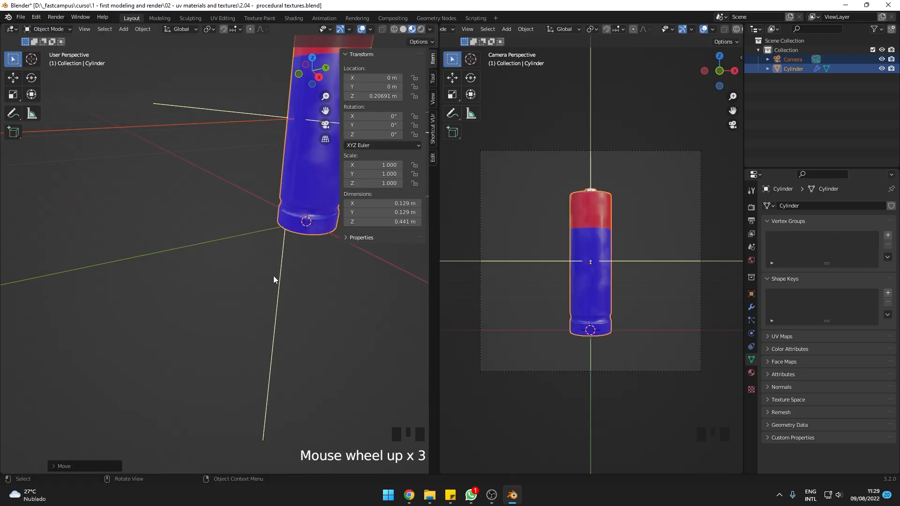
left_click(300, 73)
middle_click_drag(260, 192, 237, 286, "shift")
scroll(160, 226, "up", 2)
middle_click_drag(179, 193, 210, 262, "shift")
scroll(210, 265, "up", 2)
scroll(210, 266, "up", 2)
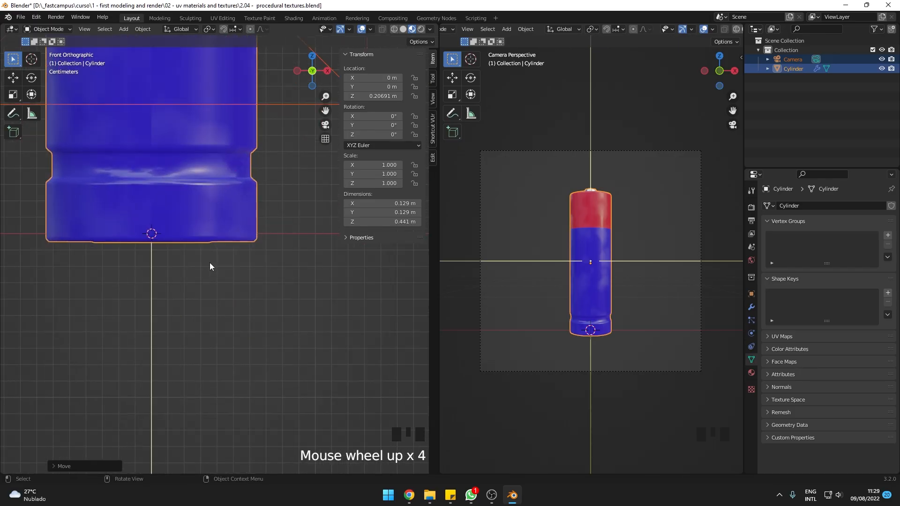
scroll(210, 262, "up", 1)
middle_click_drag(210, 262, 246, 273, "shift")
key("g")
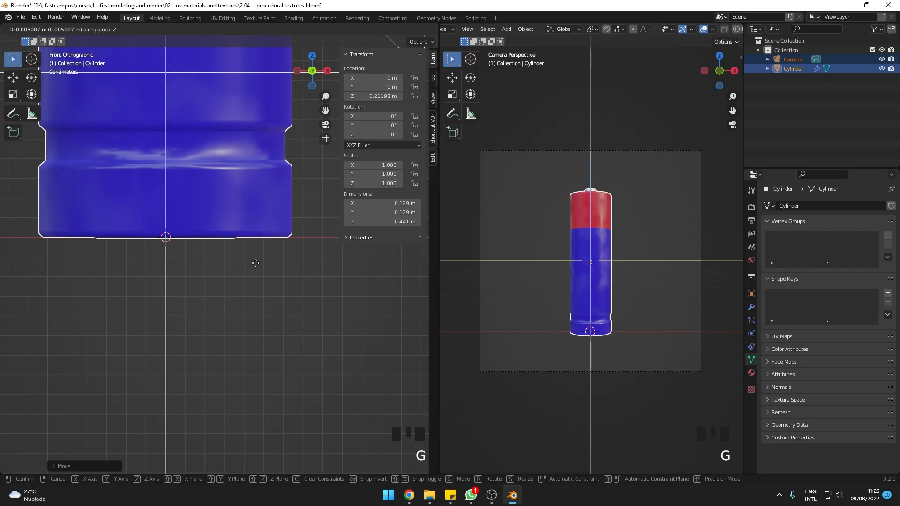
left_click(255, 263)
scroll(247, 263, "up", 5)
middle_click_drag(246, 263, 135, 257, "shift")
scroll(202, 235, "up", 4)
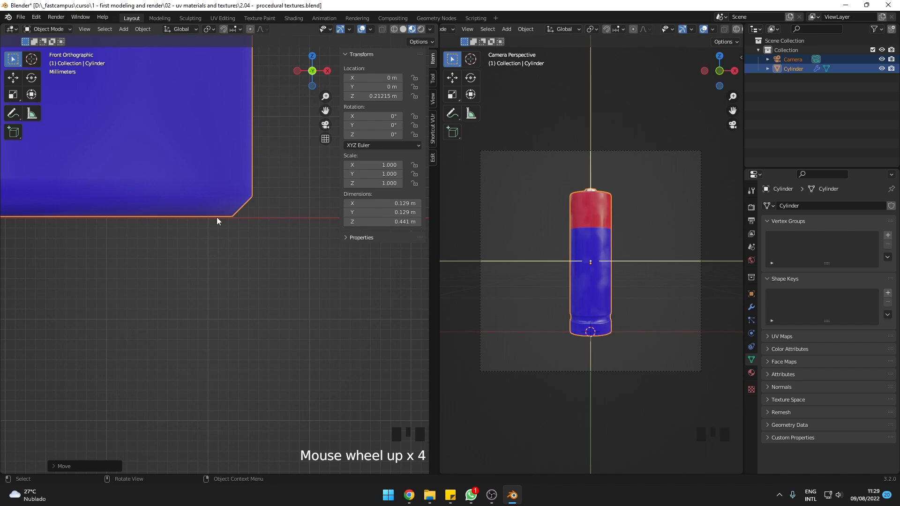
- Duplicate the battery alone along X and place the copy beside the original at about X -0.123 m
scroll(151, 237, "down", 6)
middle_click_drag(151, 237, 183, 288, "shift")
scroll(202, 270, "down", 7)
scroll(201, 271, "down", 5)
scroll(190, 288, "down", 5)
left_click(222, 254)
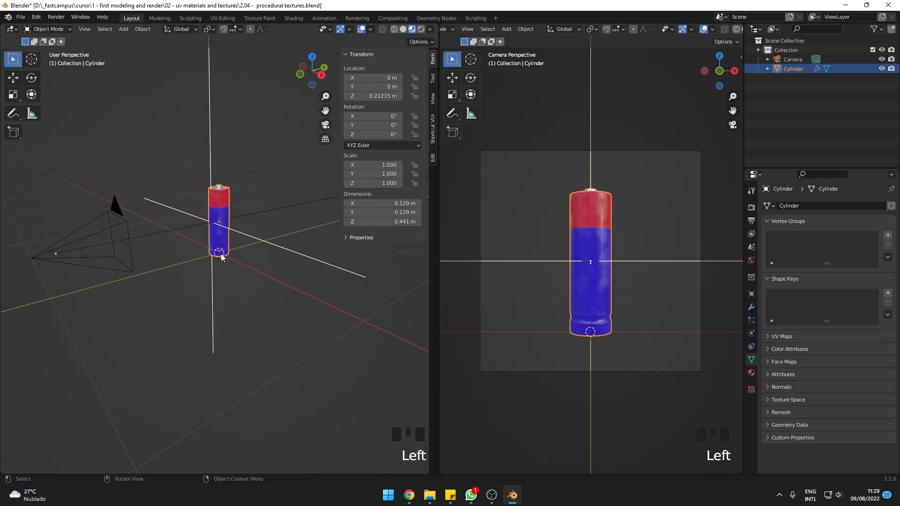
middle_click_drag(221, 254, 270, 274)
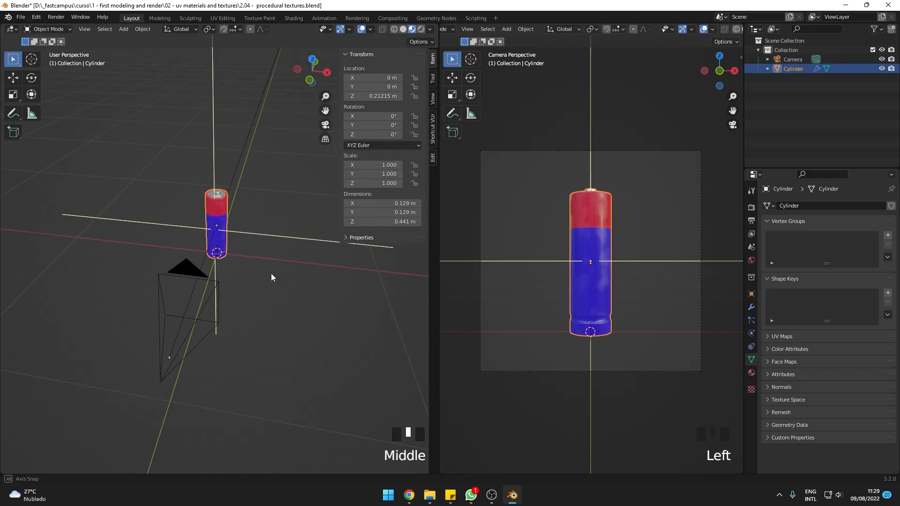
key("shift+d")
key("x")
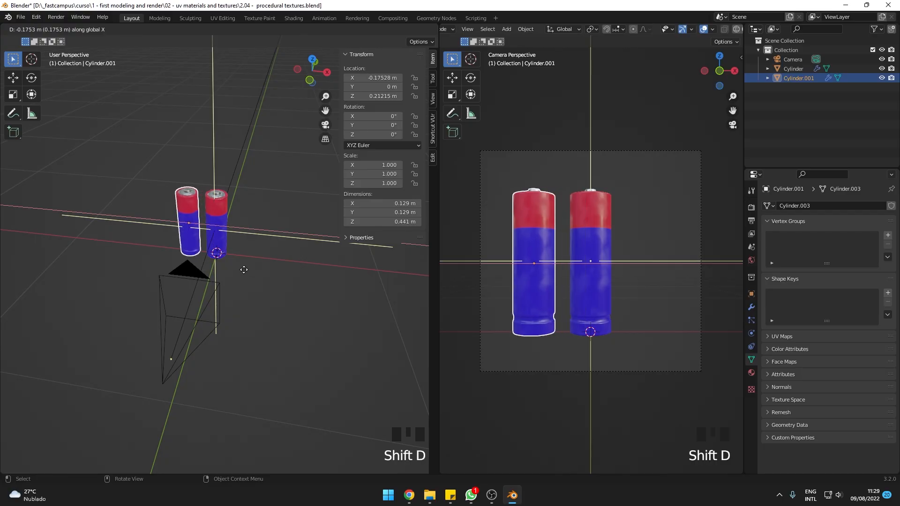
left_click(253, 268)
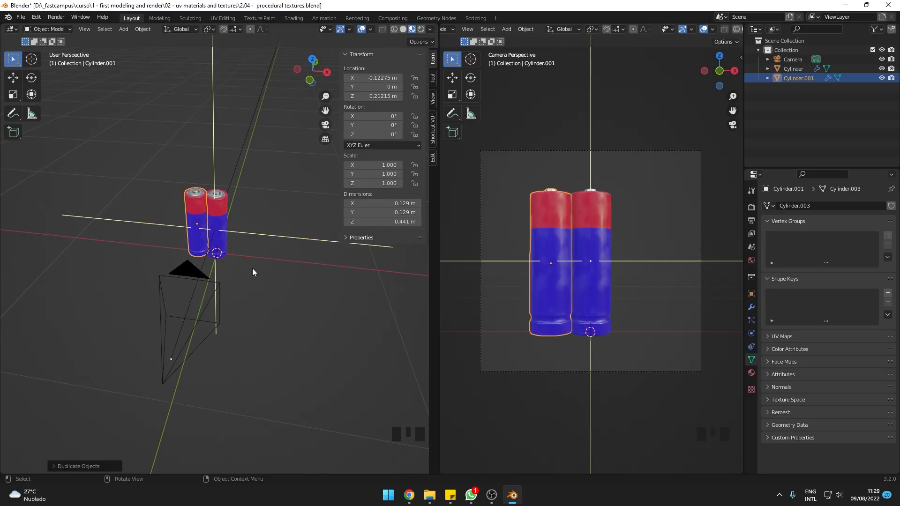
- In the side view, rotate the duplicated battery 90° around X so it lies down with its positive terminal towards the camera
key("KP_3")
scroll(253, 270, "up", 5)
key("r")
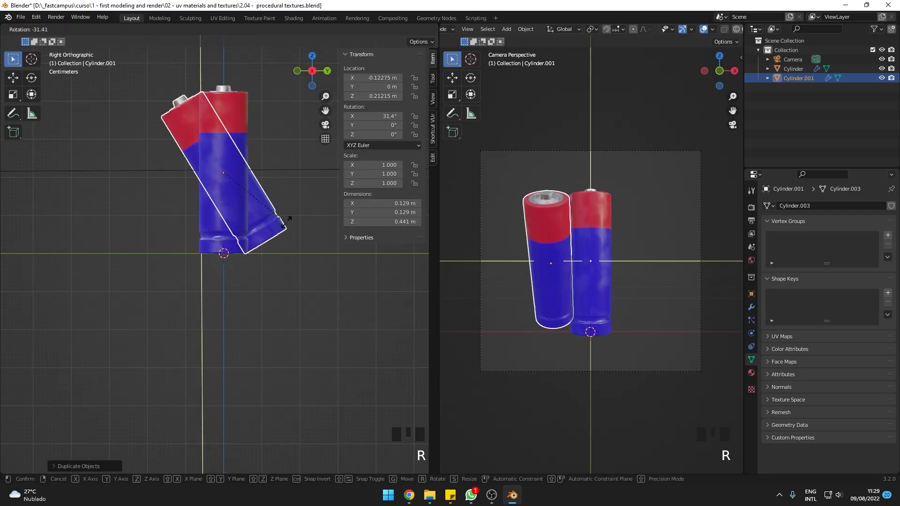
left_click(295, 144)
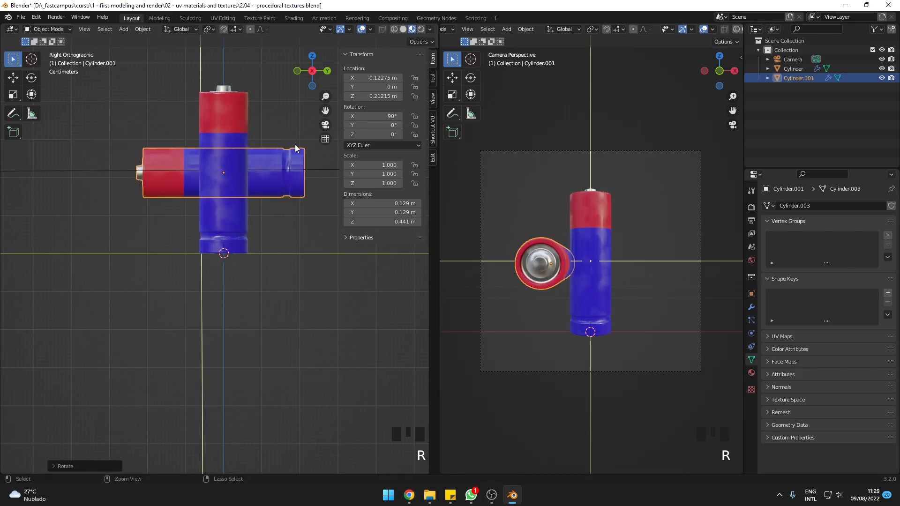
- Lower the lying battery along Z until its side rests on the ground line, at about Z 0.065 m
key("g")
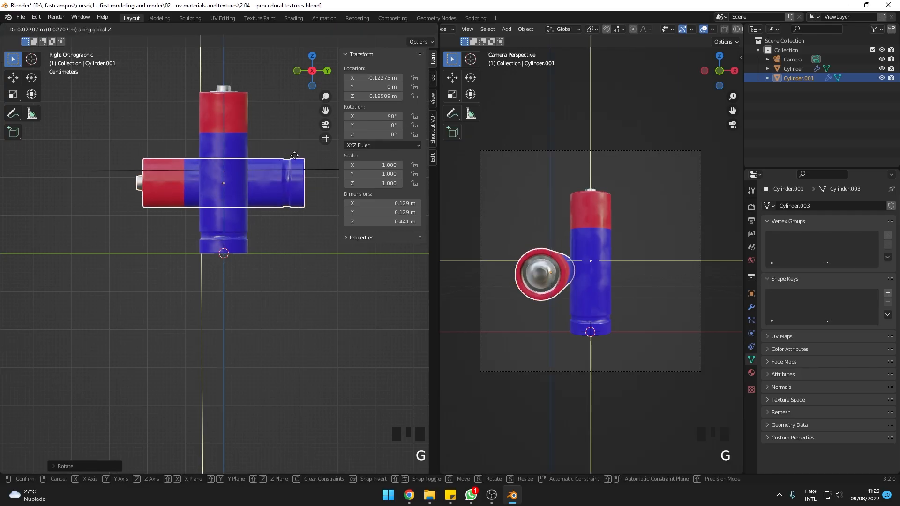
left_click(288, 199)
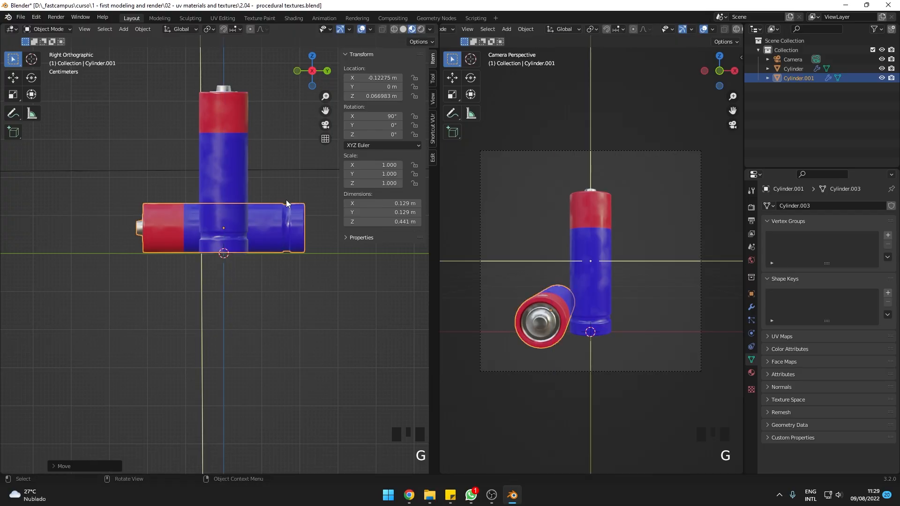
scroll(296, 211, "up", 5)
middle_click_drag(301, 218, 216, 232, "shift")
scroll(245, 261, "up", 8)
key("g")
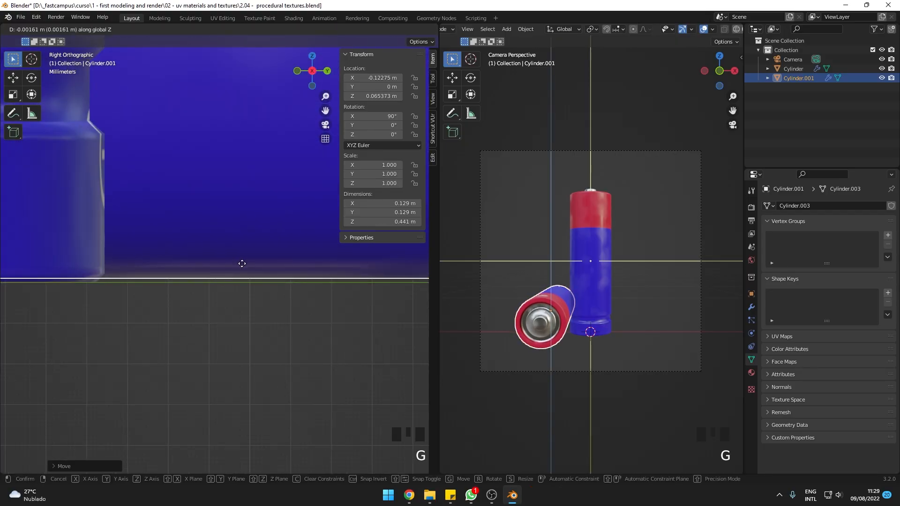
left_click(240, 266)
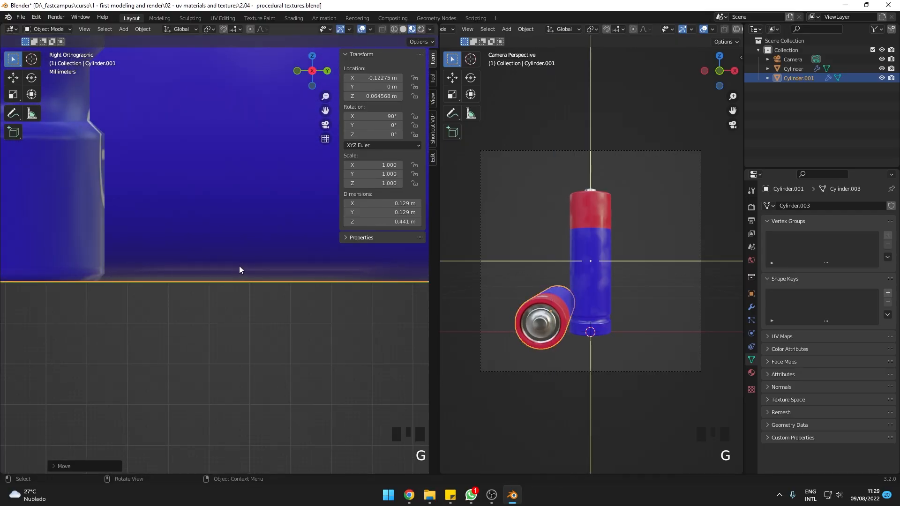
- Rotate the upright battery around Z to about 191° so its plus and minus symbols face the camera, and select the lying battery
scroll(240, 266, "down", 12)
middle_click_drag(231, 261, 293, 277)
scroll(229, 254, "down", 2)
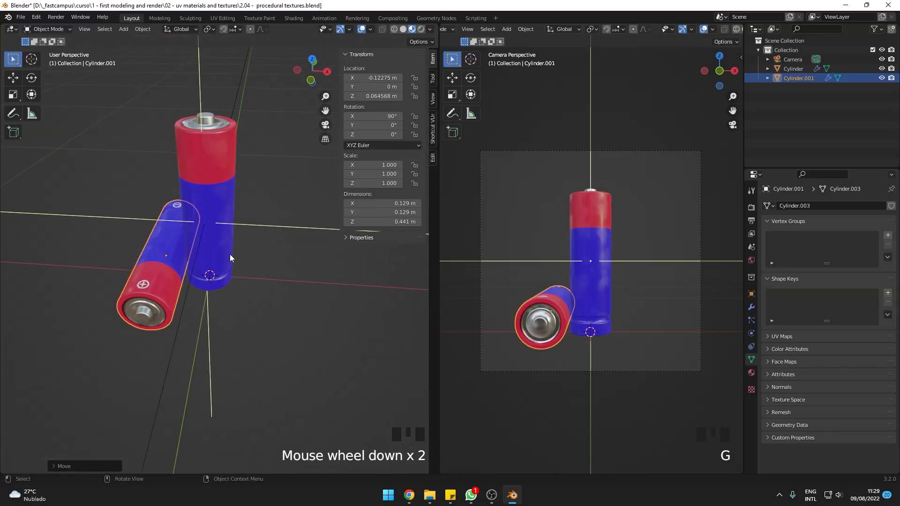
left_click(219, 203)
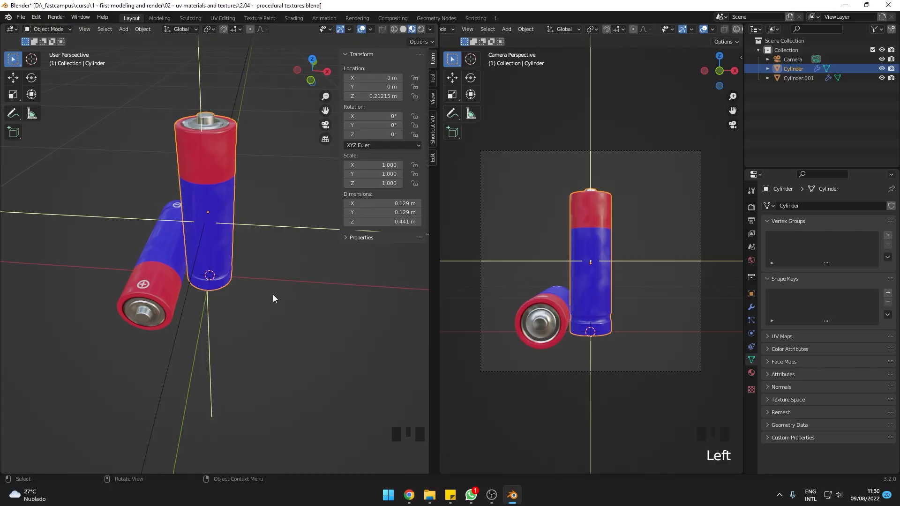
key("r")
key("z")
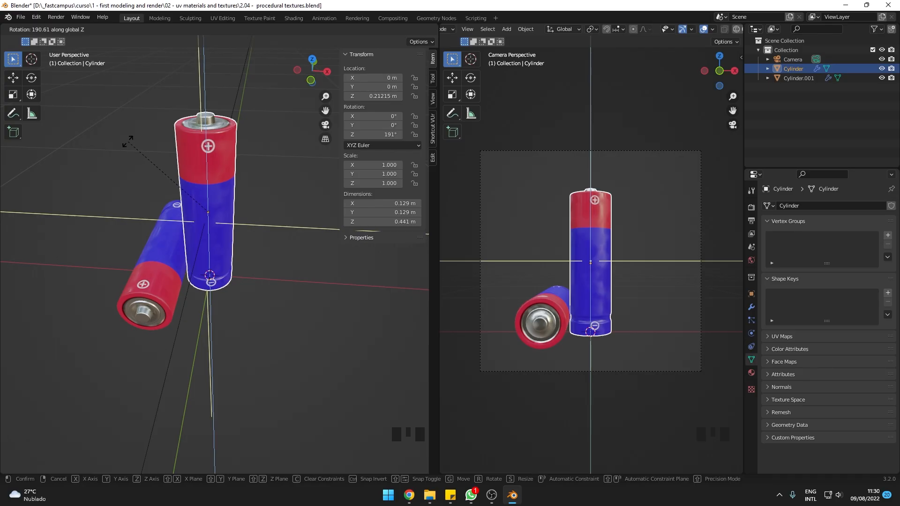
left_click(129, 142)
left_click(170, 240)
middle_click_drag(170, 239, 205, 183)
key("r")
key("z")
key("z")
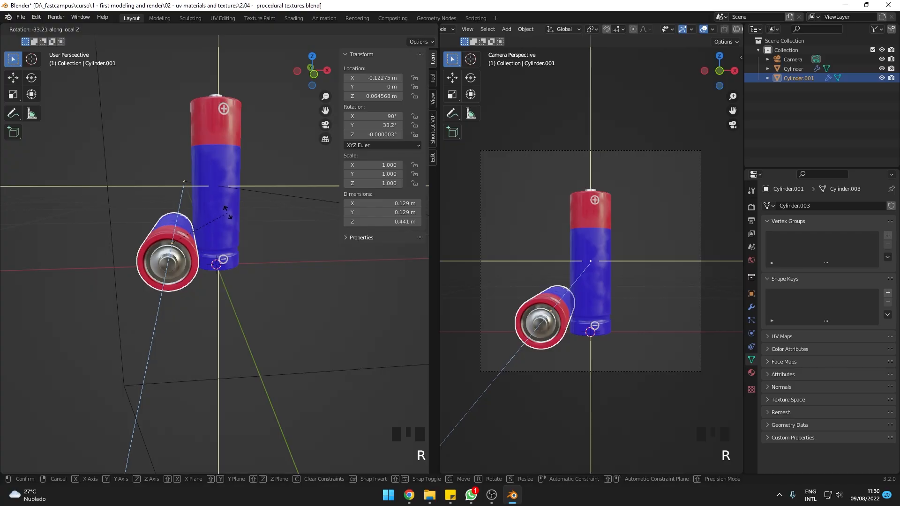
right_click(222, 215)
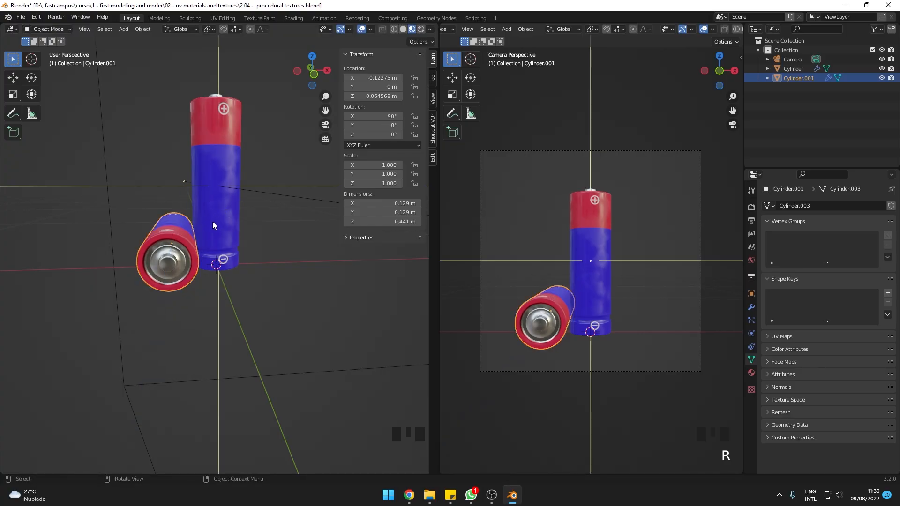
- Roll the lying battery around the Y axis to about 42.8°
key("r")
key("y")
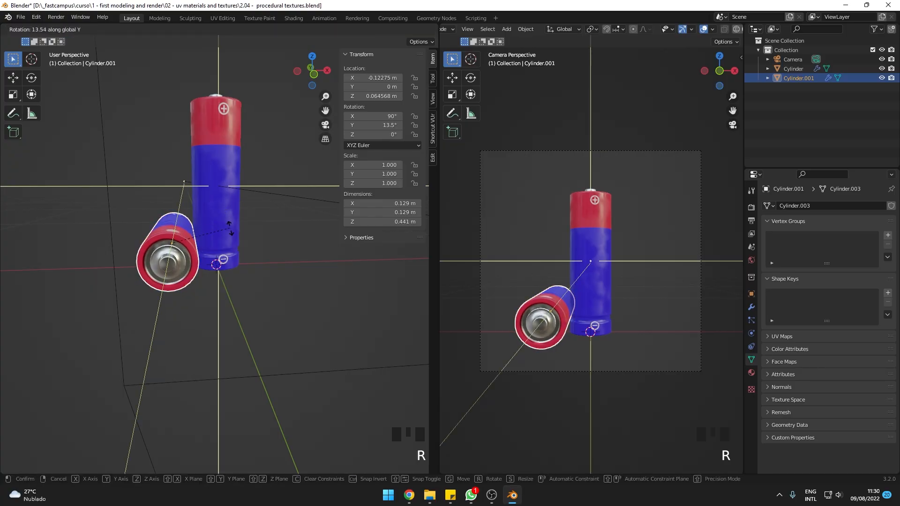
left_click(230, 258)
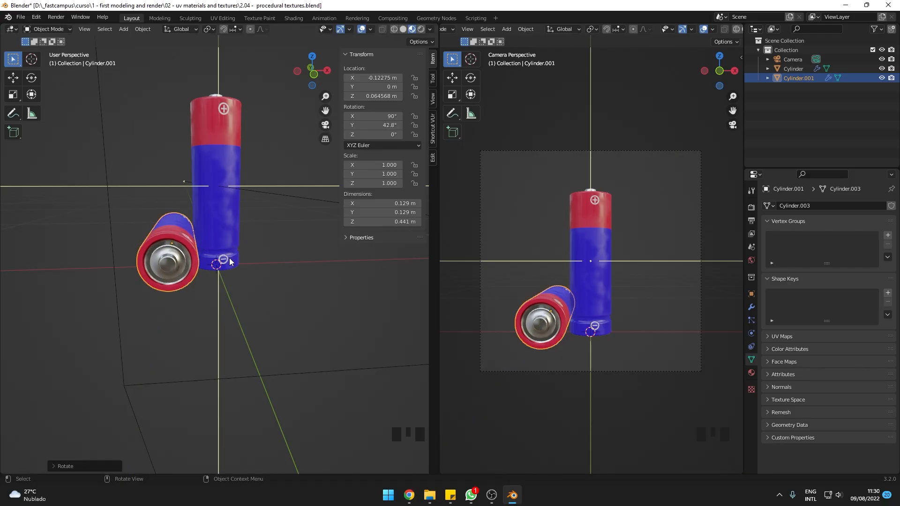
- Duplicate the upright battery along X to about -0.286 m and tilt the copy in the front view to about -41.3° around Y
left_click(227, 217)
key("KP_1")
middle_click_drag(226, 217, 269, 242, "shift")
key("shift+d")
key("x")
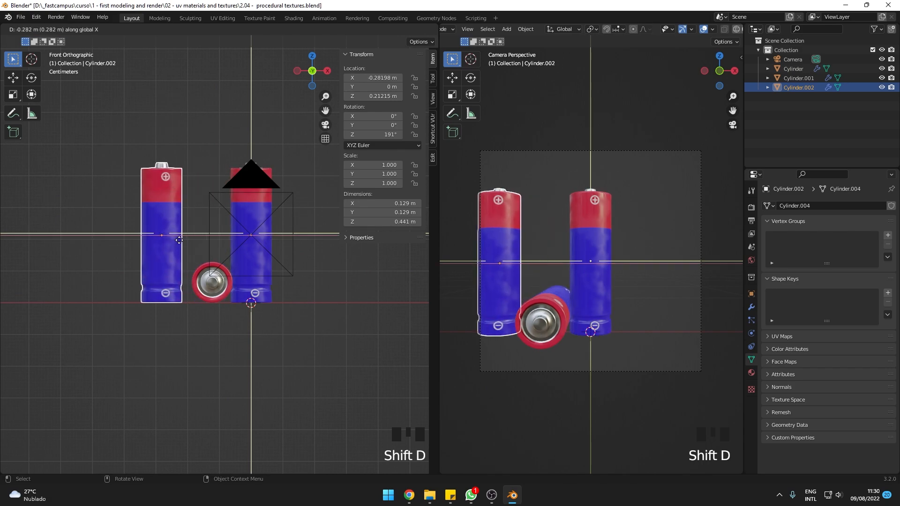
left_click(178, 240)
key("r")
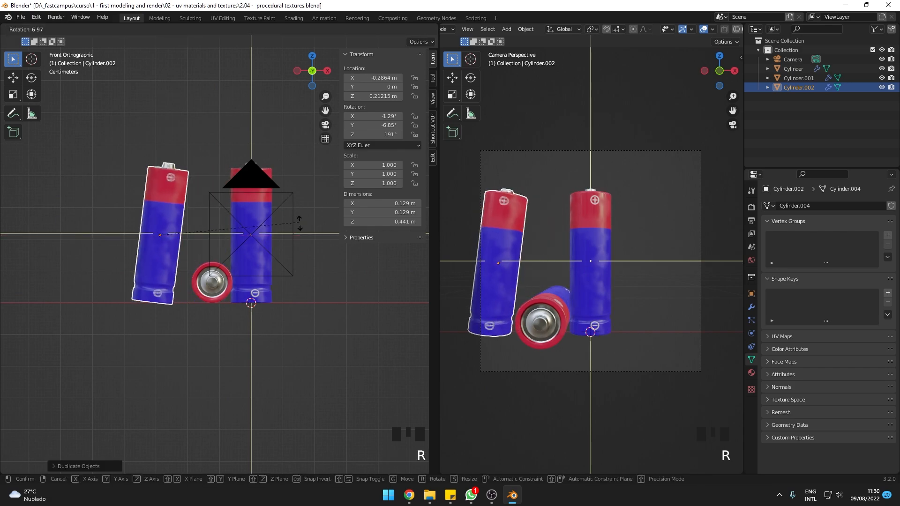
left_click(271, 300)
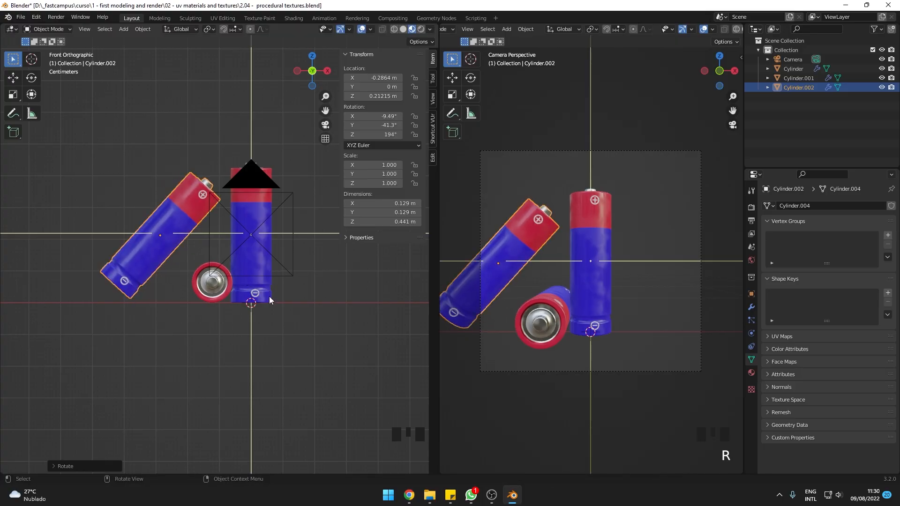
- In the top view, turn the tilted battery to about 152° around Z and move it to about X -0.204 m, Y -0.013 m
key("KP_7")
key("r")
key("g")
left_click(269, 340)
- In the front view, tilt the leaning battery to about -56.9° around Y and lower it to about Z 0.171 m
key("KP_1")
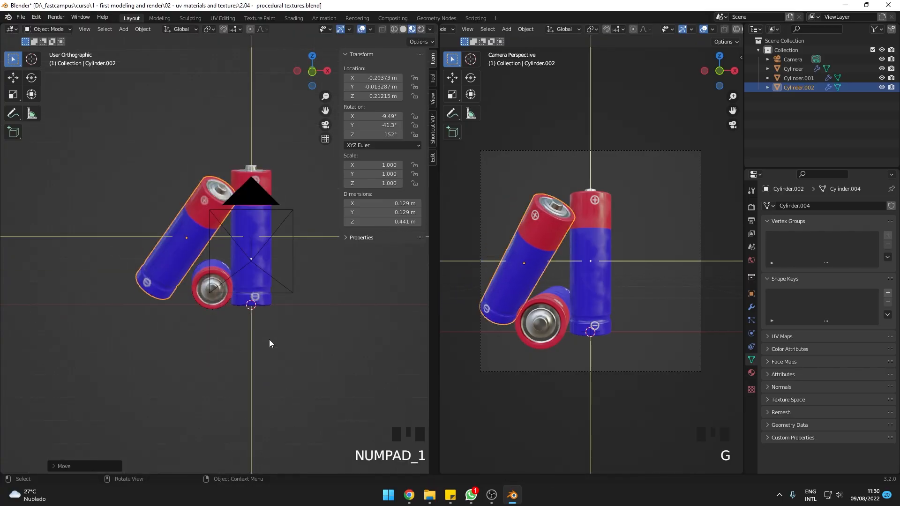
key("r")
left_click(262, 303)
key("g")
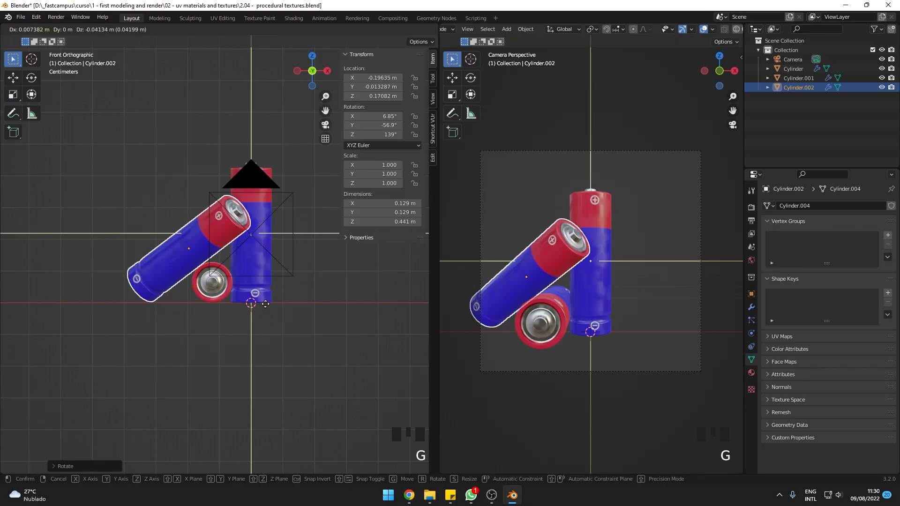
left_click(262, 303)
- Fine-tune the leaning battery against the lying one, with about -56.7° Y rotation and position about X -0.196 m, Z 0.170 m
scroll(262, 303, "up", 2)
middle_click_drag(263, 304, 263, 306, "shift")
scroll(308, 273, "up", 3)
key("r")
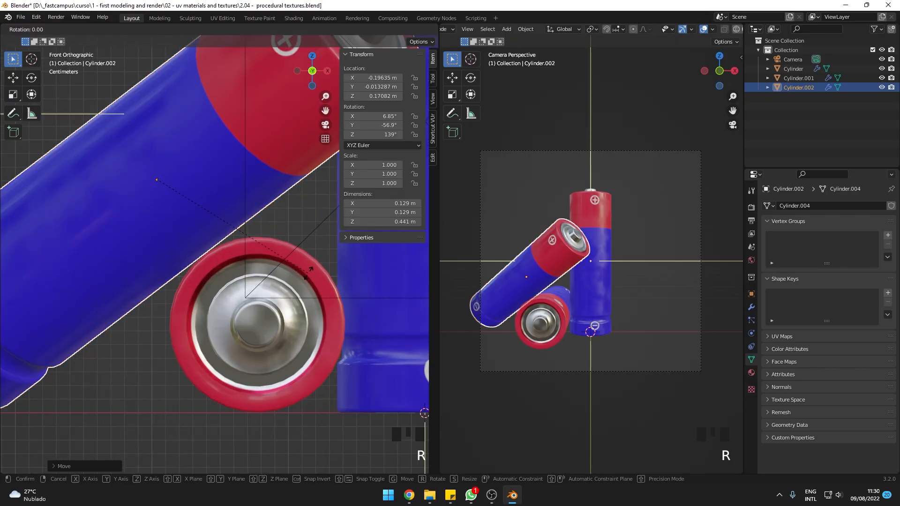
left_click(313, 275)
key("g")
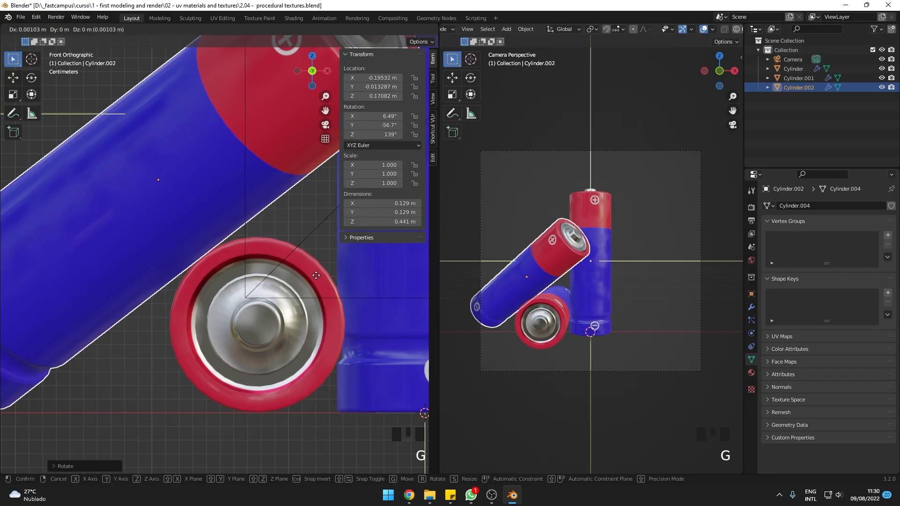
left_click(315, 276)
- In the top view, turn the leaning battery to about 135° around Z to fit it against the upright battery, and return to the front view
scroll(278, 274, "down", 6)
key("KP_7")
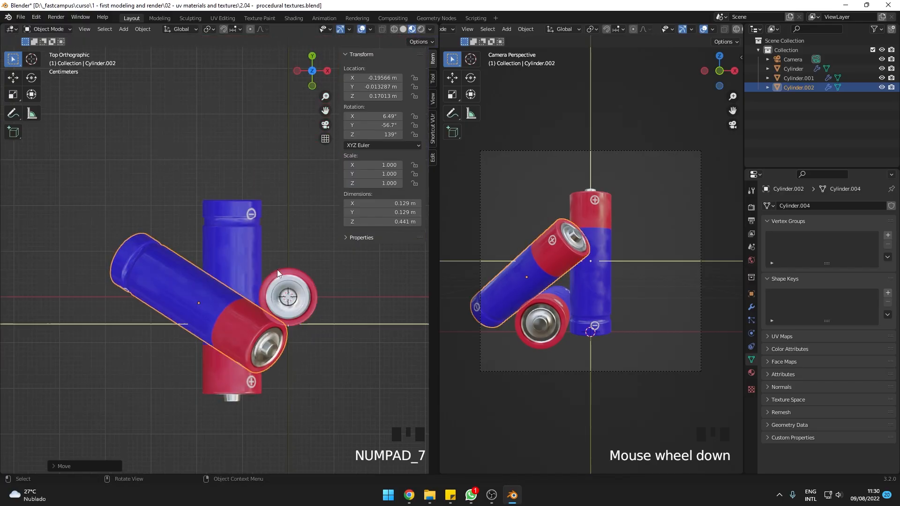
scroll(278, 269, "up", 3)
middle_click_drag(277, 269, 224, 192, "shift")
scroll(268, 219, "up", 3)
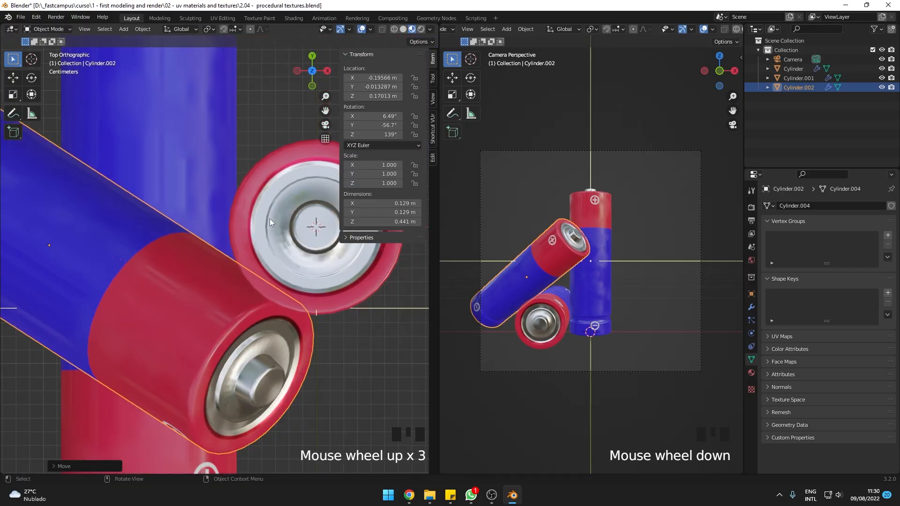
key("r")
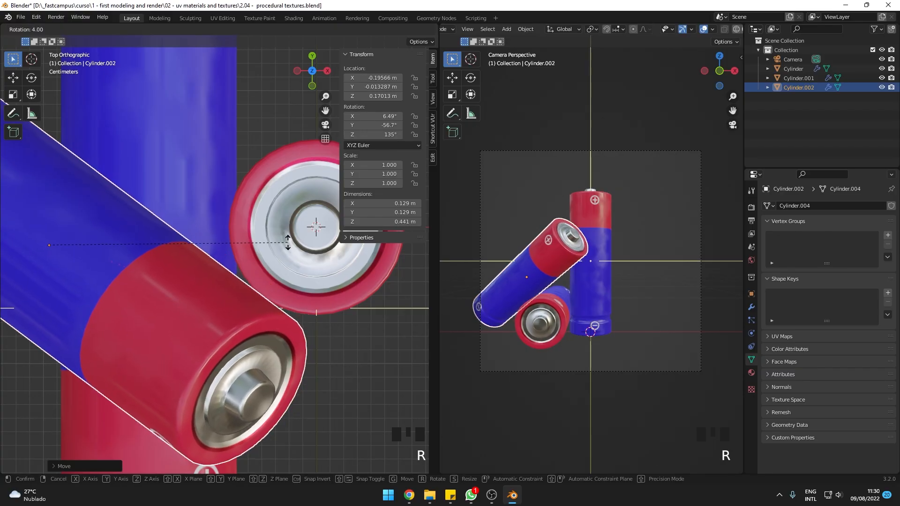
left_click(279, 241)
key("KP_1")
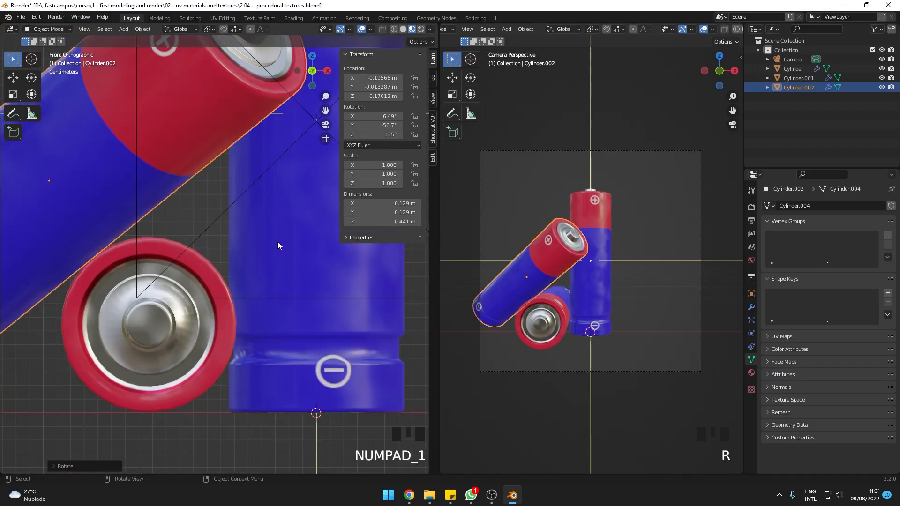
- Spin the leaning battery around its local Z axis to about 38.2° X, -46° Y and 95.5° Z rotation
scroll(250, 243, "down", 7)
middle_click_drag(250, 222, 261, 197)
scroll(225, 278, "down", 3)
scroll(253, 225, "up", 7)
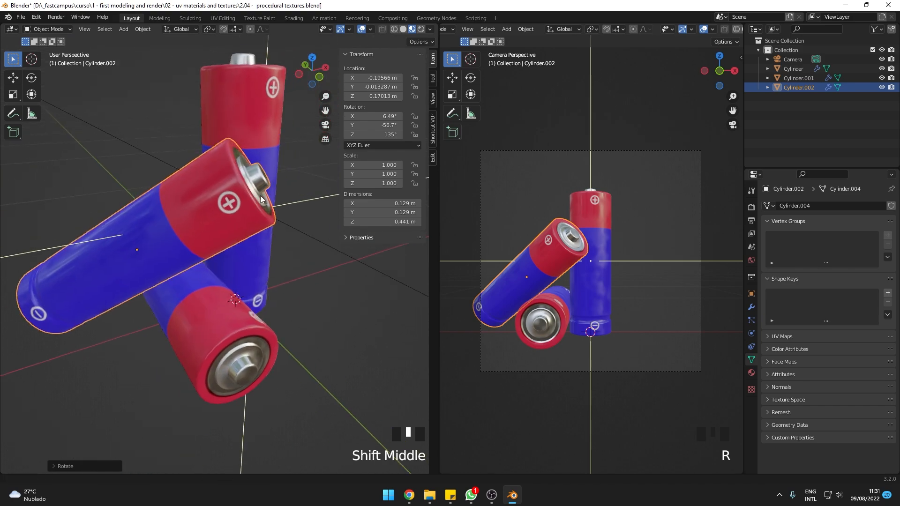
key("r")
key("z")
key("z")
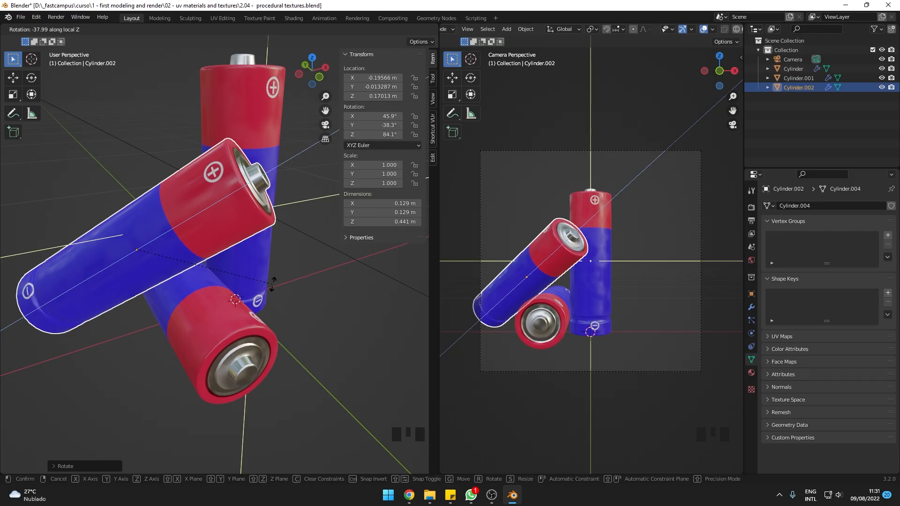
left_click(296, 192)
- Select all three batteries and move them together about 0.106 m along the global X axis
scroll(292, 270, "down", 6)
middle_click_drag(274, 269, 232, 259)
scroll(239, 278, "up", 4)
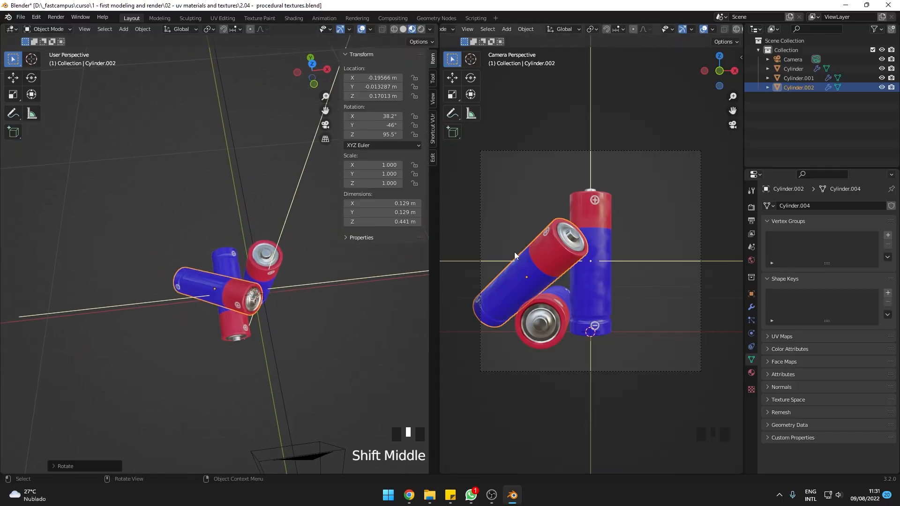
left_click(221, 265, "shift")
left_click(259, 261, "shift")
middle_click_drag(258, 260, 252, 262)
key("g")
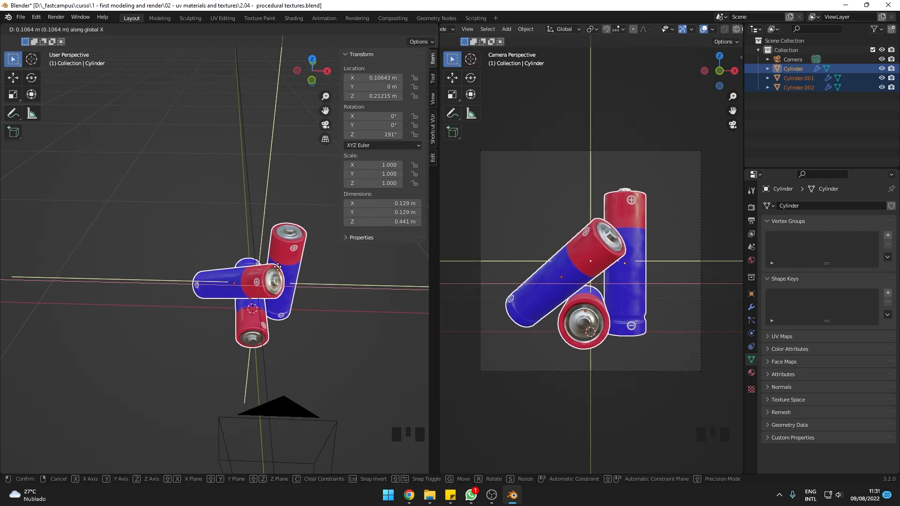
left_click(278, 267)
- Rotate the three batteries together around the global Z axis, bringing the upright battery to about 182° Z rotation
scroll(277, 267, "down", 5)
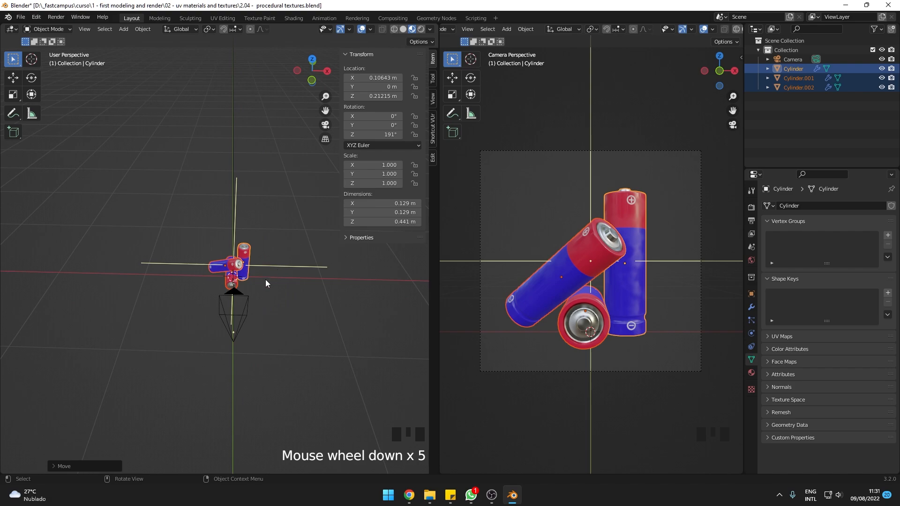
left_click(246, 309)
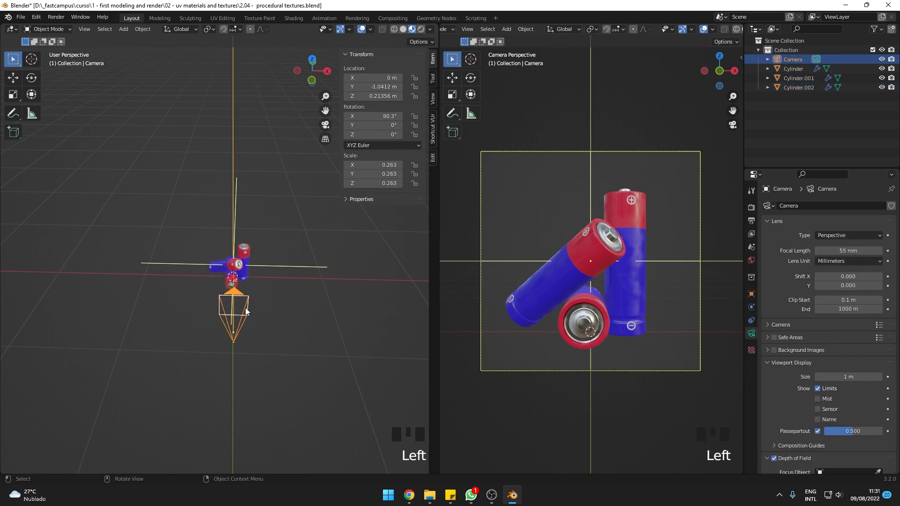
scroll(246, 310, "up", 5)
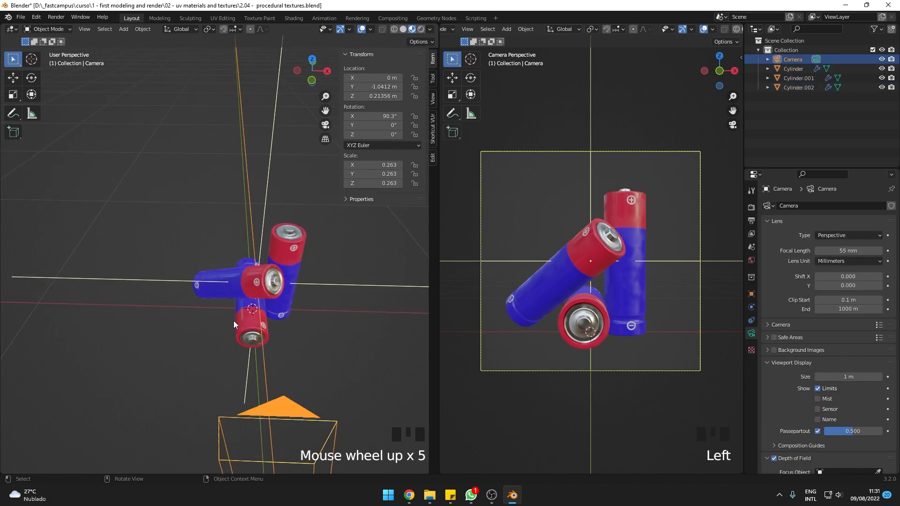
left_click(243, 300)
left_click(217, 284, "shift")
left_click(292, 255, "shift")
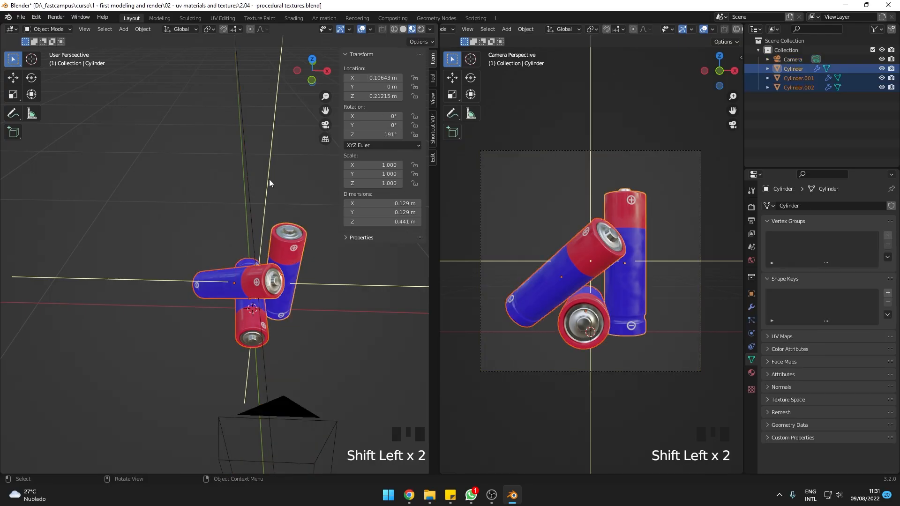
key("r")
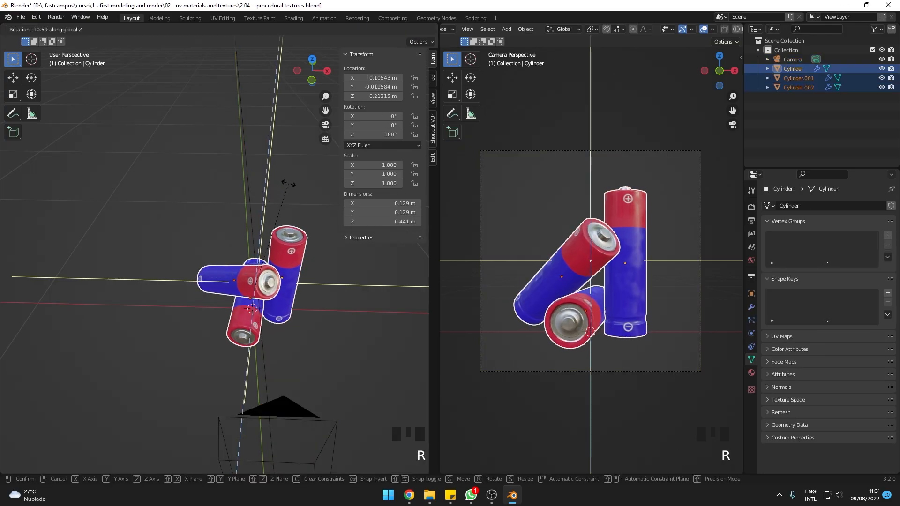
left_click(285, 183)
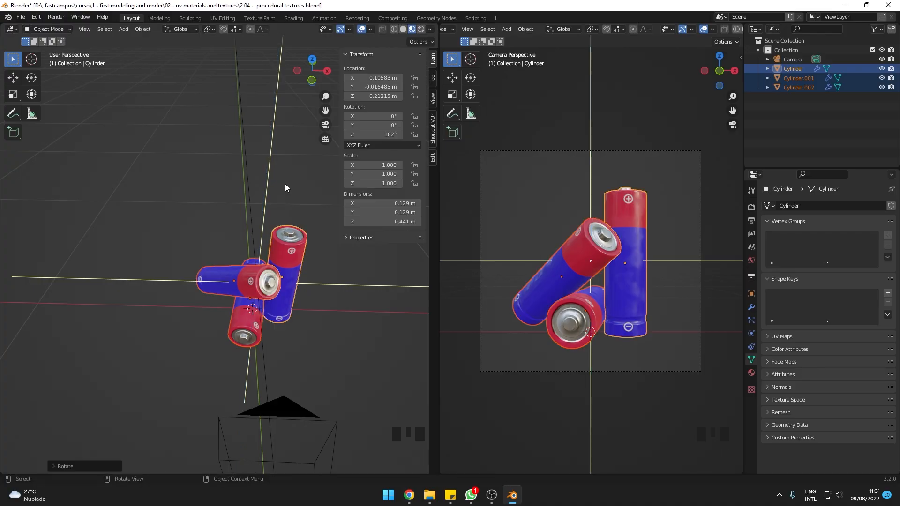
- In the right view, raise the camera to about Z 0.283 m and tilt it down to about 85.9° X rotation
scroll(268, 335, "down", 2)
left_click(256, 341)
key("KP_3")
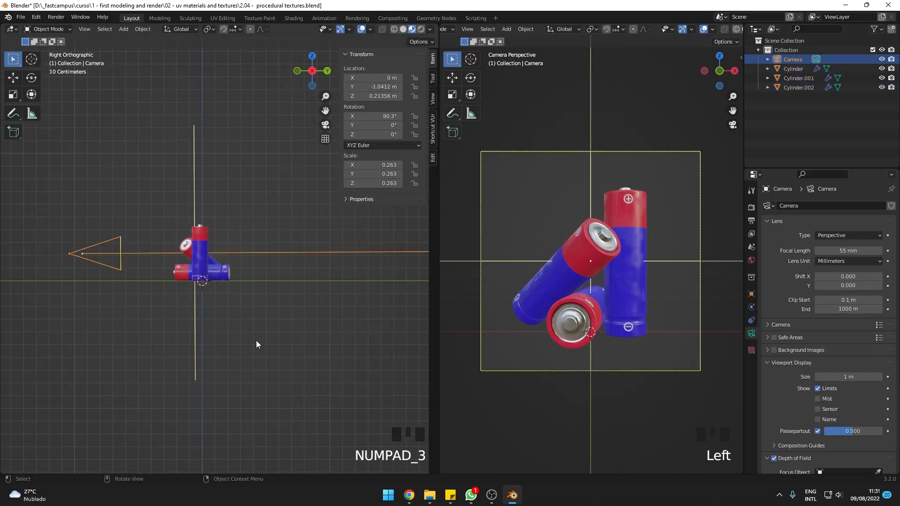
key("g")
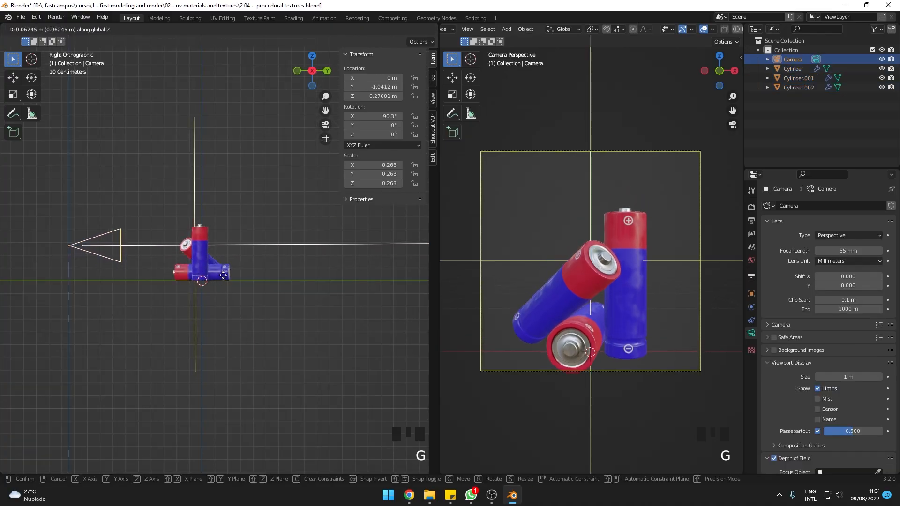
left_click(223, 275)
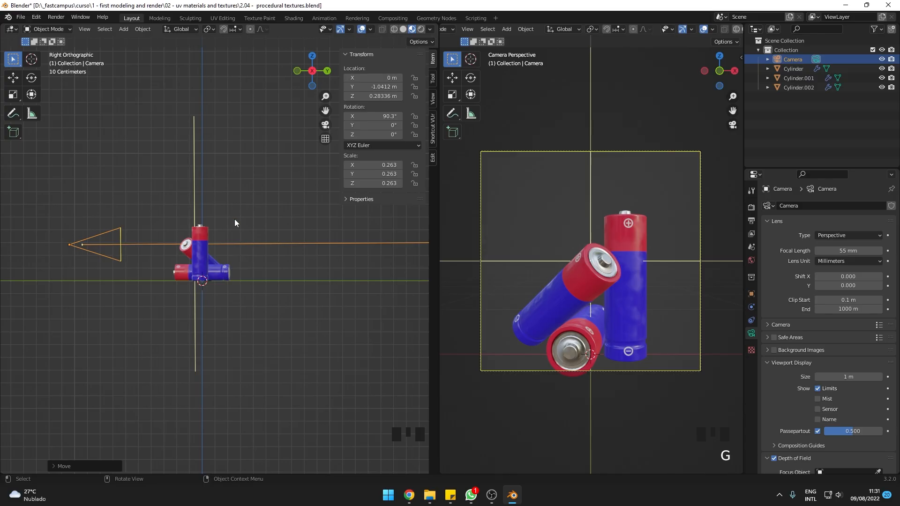
key("r")
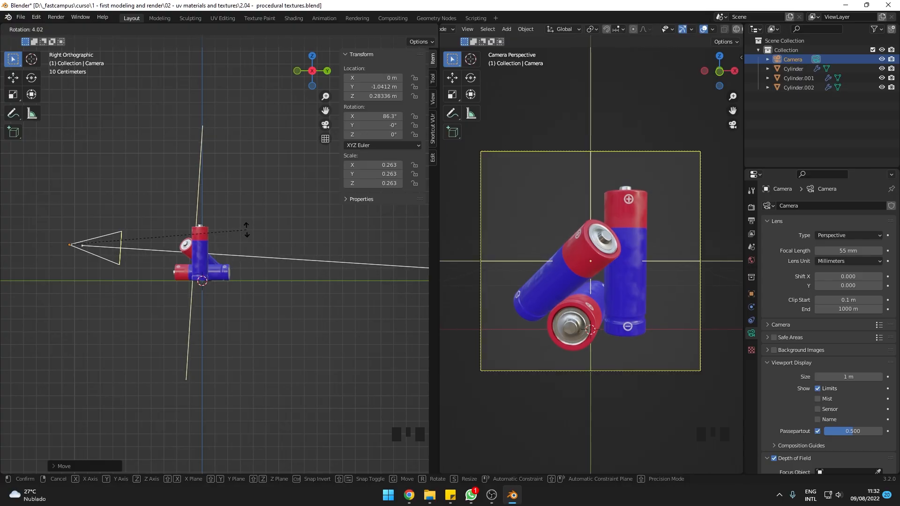
left_click(241, 231)
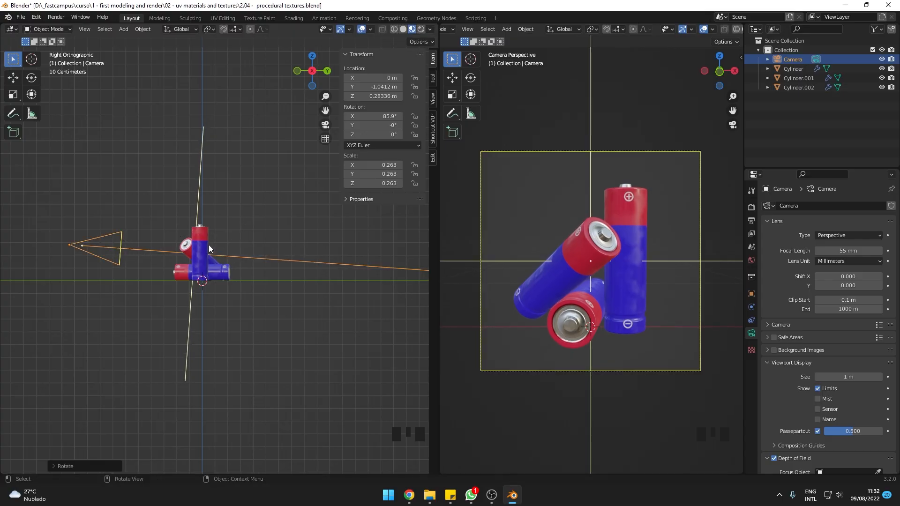
key("g")
key("z")
key("z")
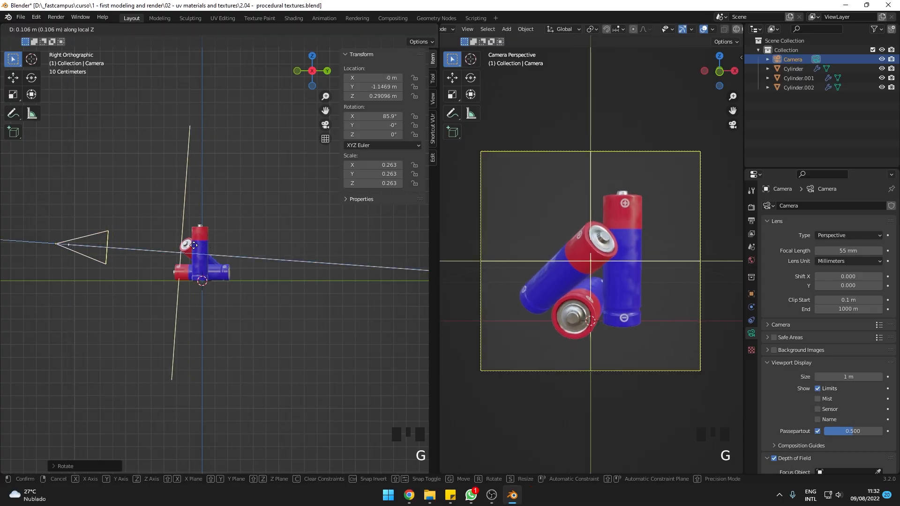
left_click(193, 249)
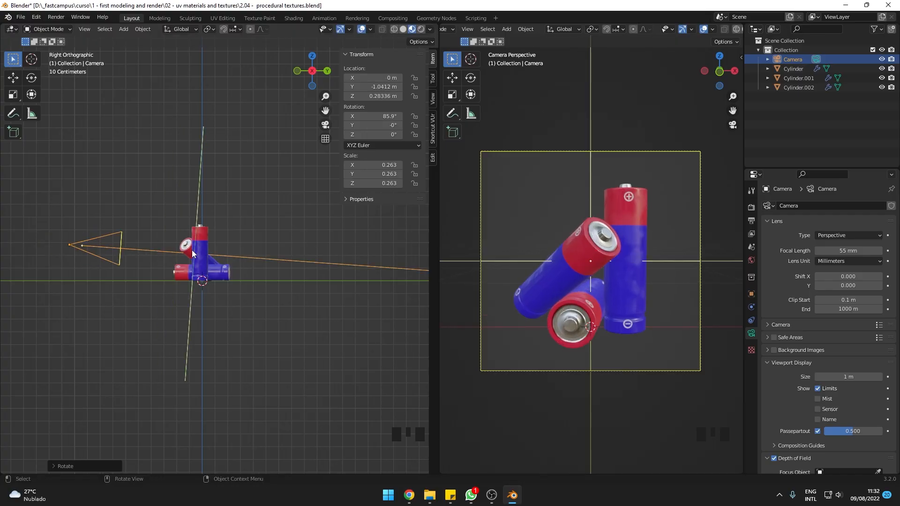
- Pull the camera back along its local Z axis to about Y -1.19 m, Z 0.294 m, and shift its focus plane onto the batteries
key("g")
key("z")
key("z")
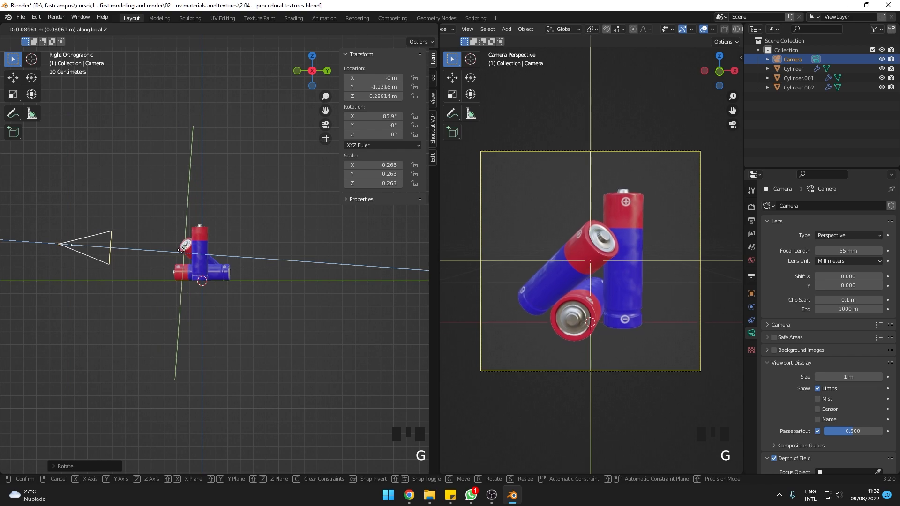
left_click(173, 252)
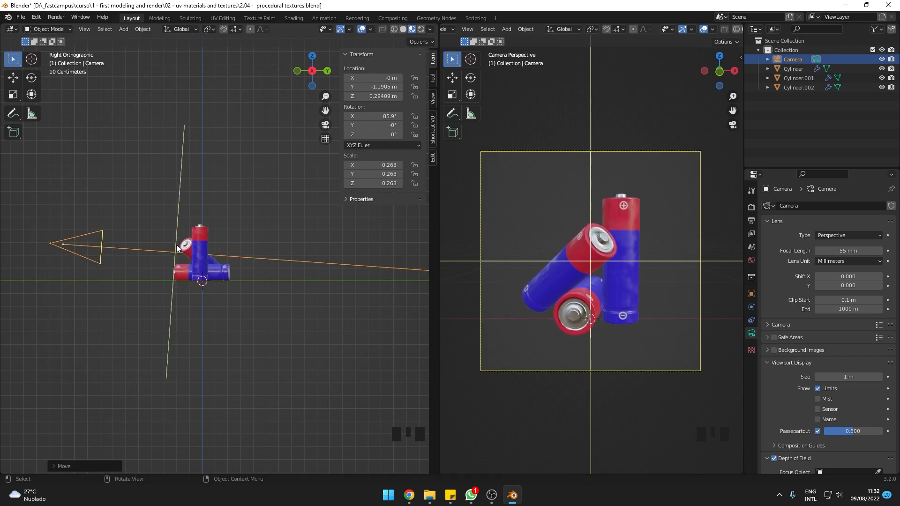
mouse_move(176, 237)
left_mouse_down()
mouse_move(206, 241)
mouse_move(192, 242)
left_mouse_up()
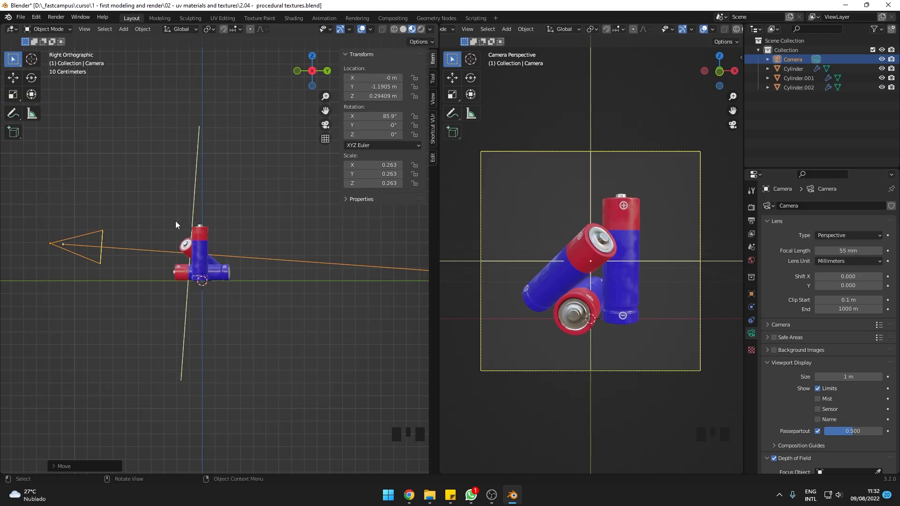
middle_click_drag(175, 225, 239, 247)
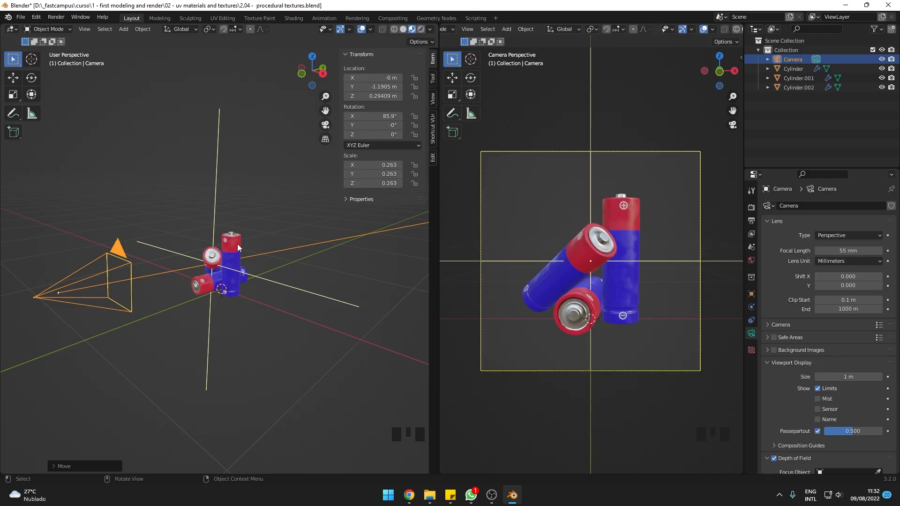